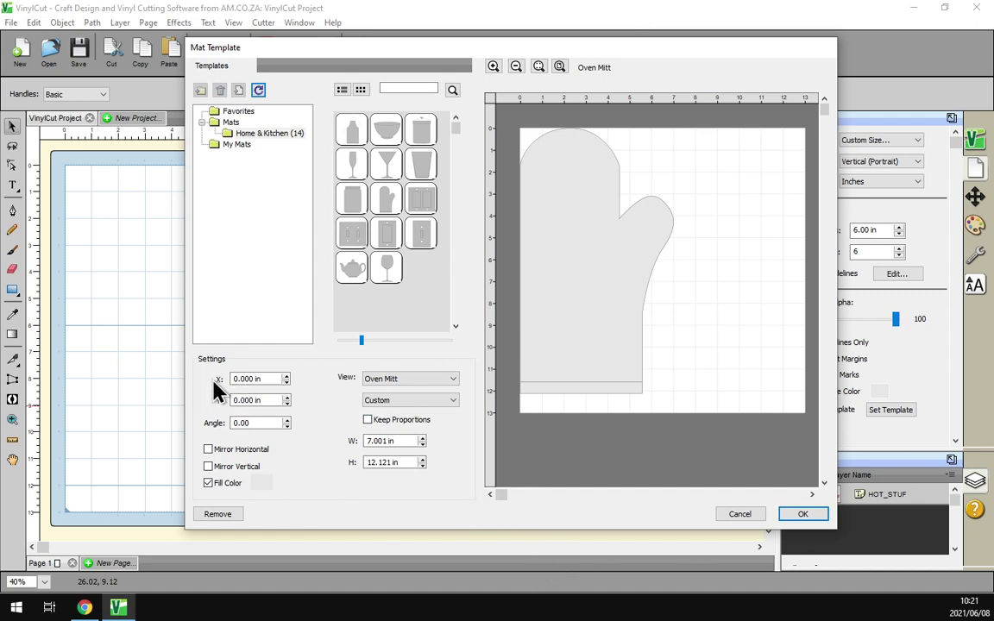
# Step the template's X position up to 4.000 in with the spinner.
pyautogui.press('super+plus')
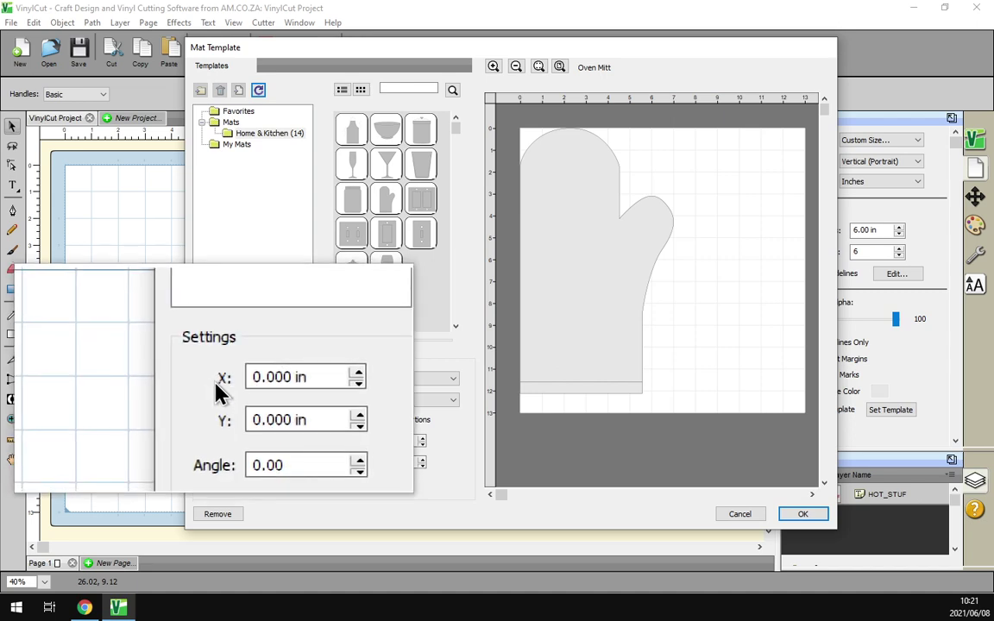
pyautogui.press('super+Escape')
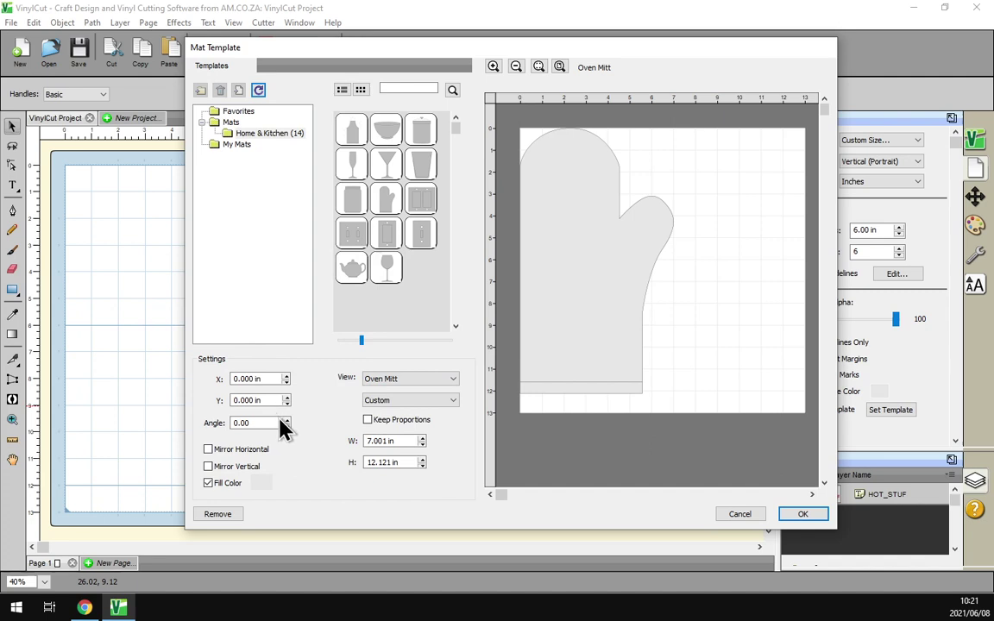
pyautogui.moveTo(397, 207)
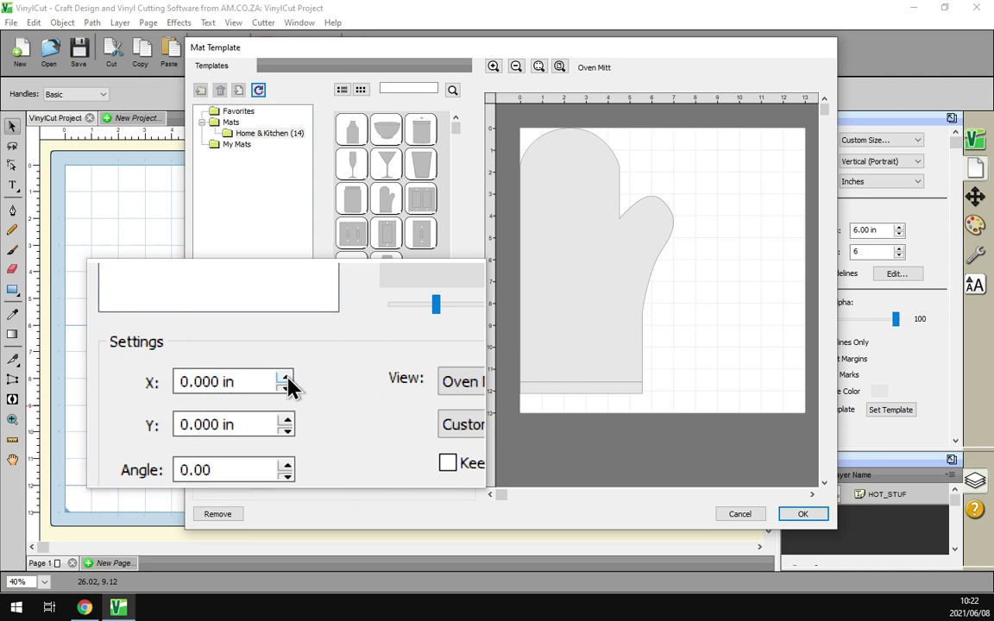
pyautogui.click(285, 379)
pyautogui.click(285, 379)
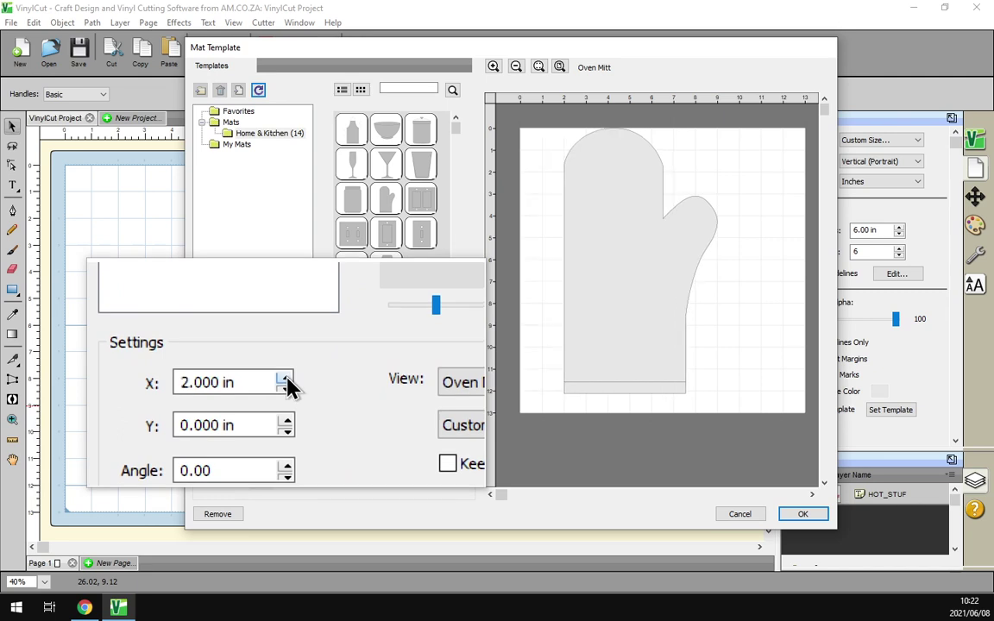
pyautogui.click(285, 379)
pyautogui.click(285, 379)
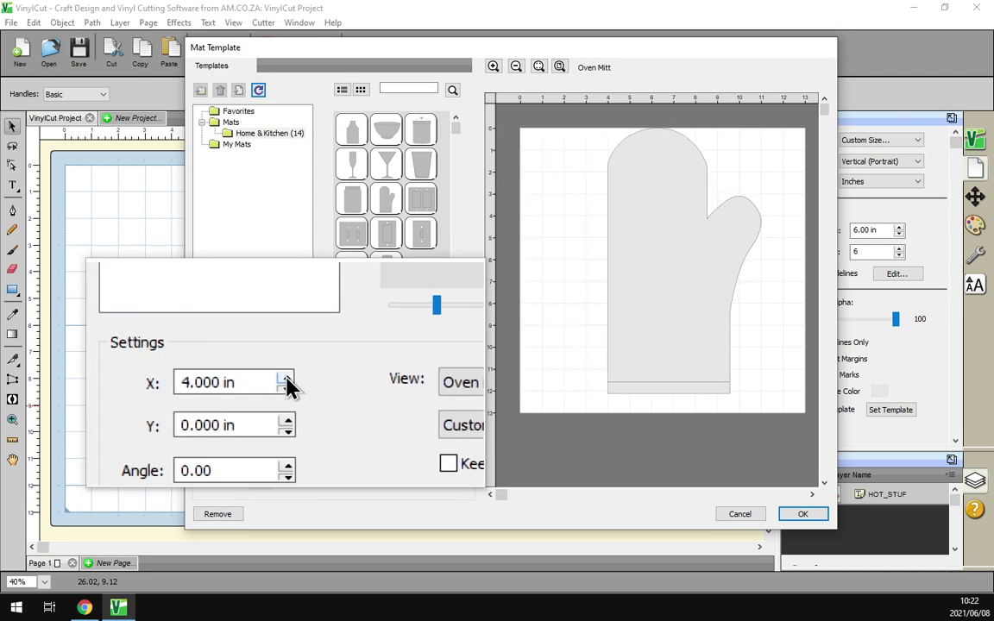
pyautogui.click(285, 387)
pyautogui.click(286, 378)
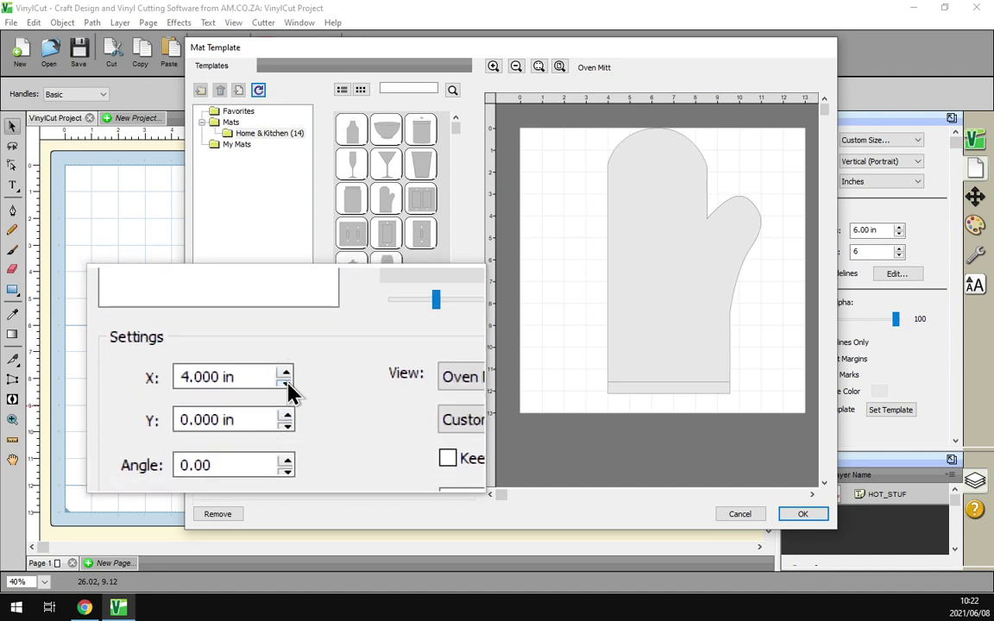
# Set the template's Y position to 0.500 in.
pyautogui.doubleClick(237, 399)
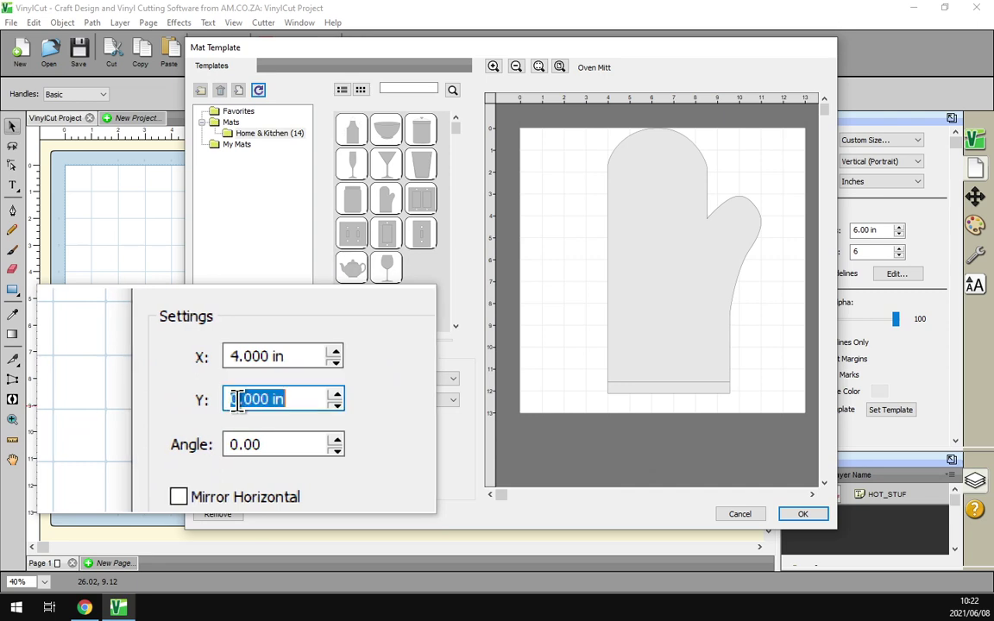
pyautogui.write('.5')
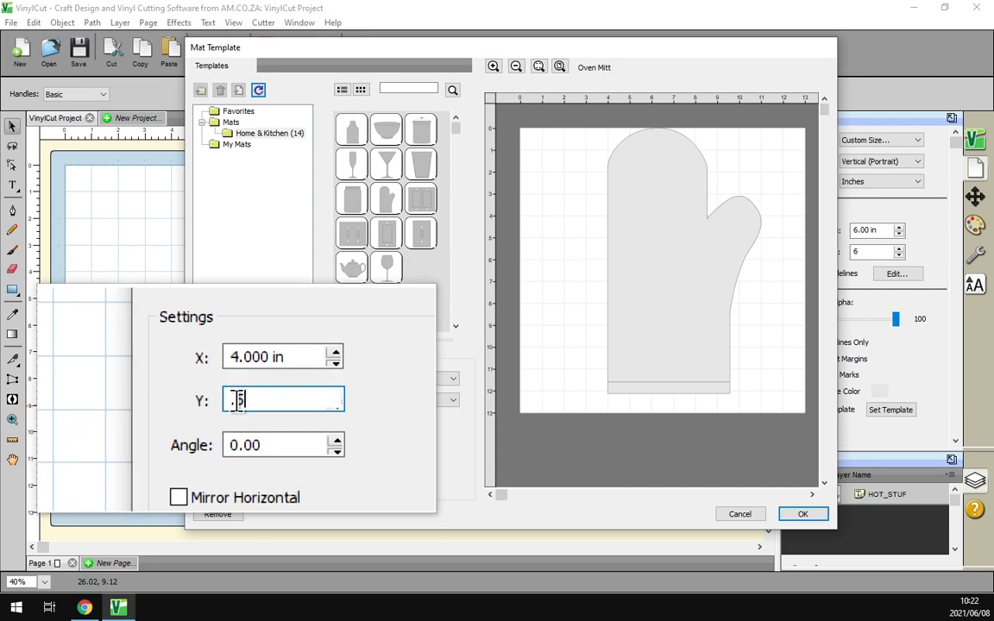
pyautogui.press('Tab')
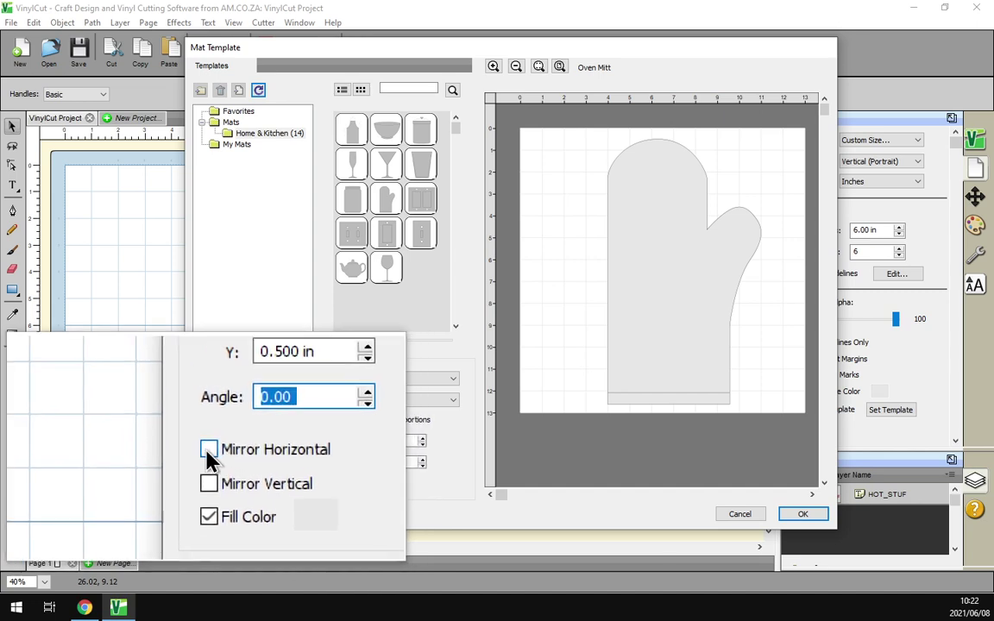
# Try horizontal and vertical mirroring of the mitt, then clear both options.
pyautogui.click(208, 449)
pyautogui.click(208, 450)
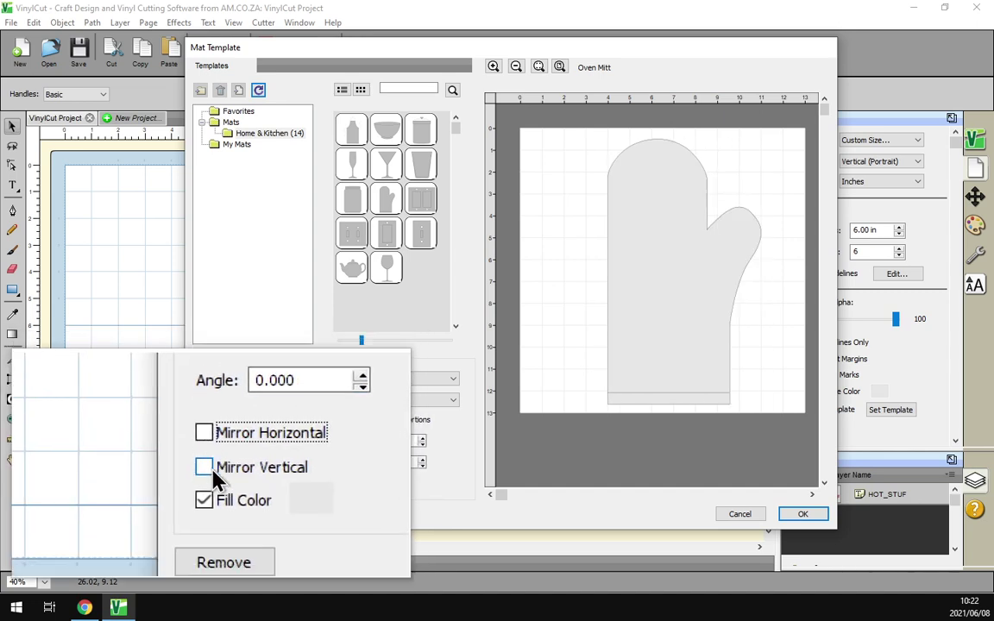
pyautogui.click(211, 472)
pyautogui.click(209, 470)
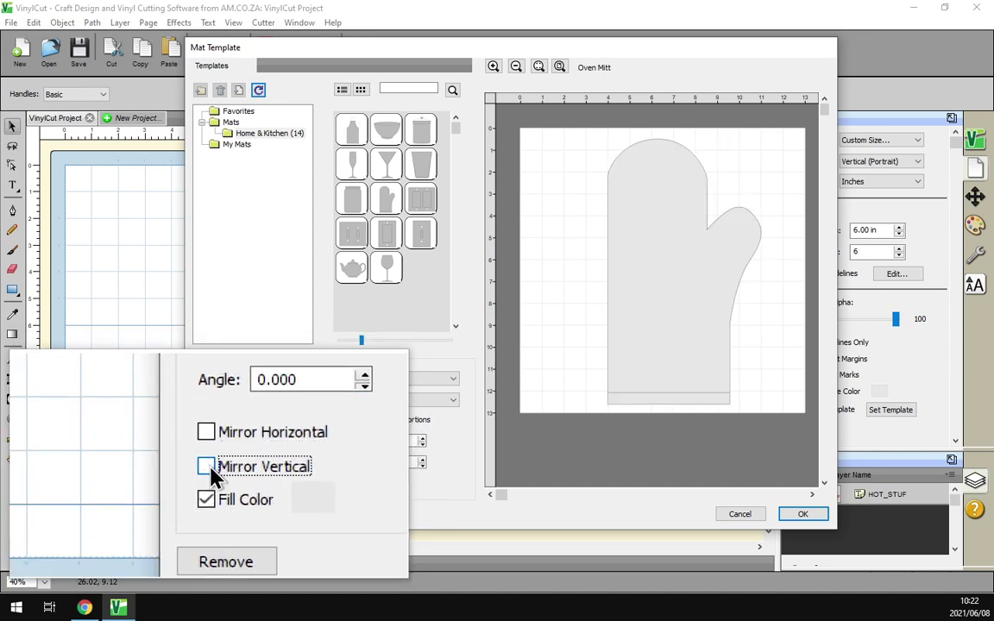
# Set the mitt's fill colour to light blue (hex 739DC6).
pyautogui.click(263, 485)
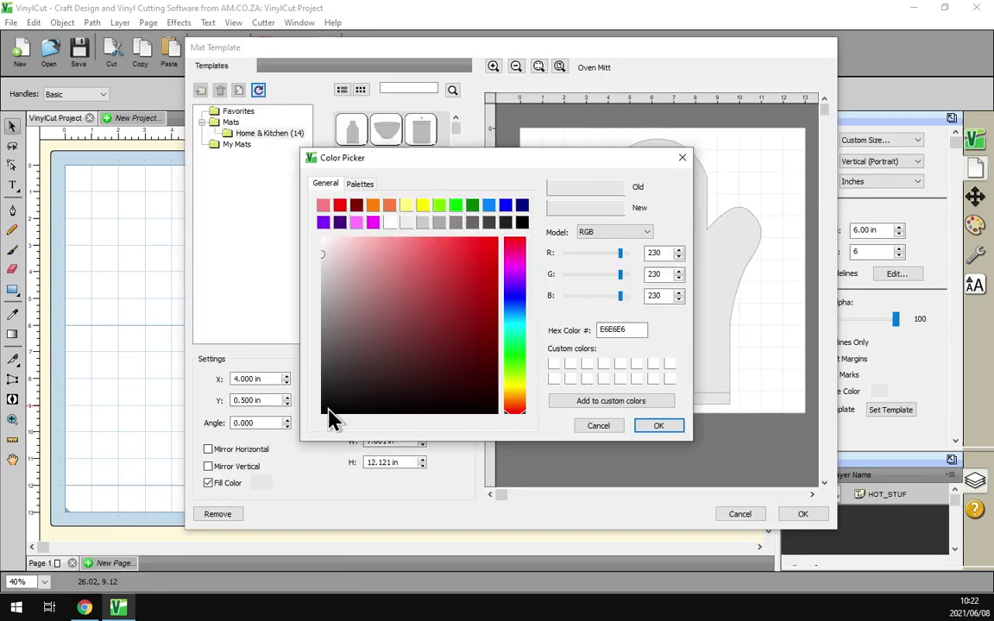
pyautogui.click(486, 206)
pyautogui.moveTo(428, 313); pyautogui.dragTo(384, 252)
pyautogui.click(656, 427)
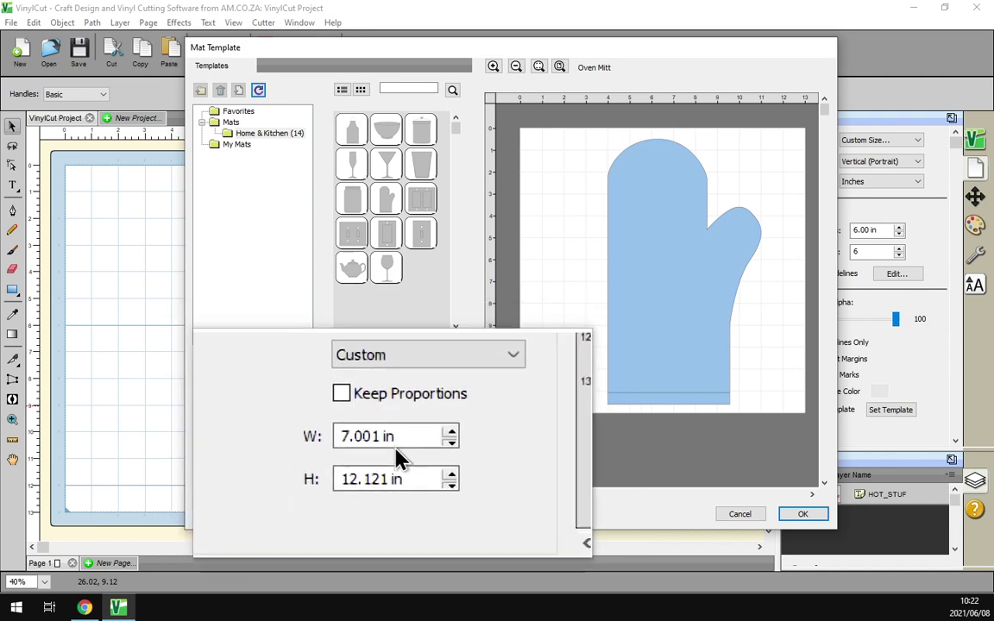
# Try a 10 in template width, then return the width to 7 in.
pyautogui.doubleClick(370, 439)
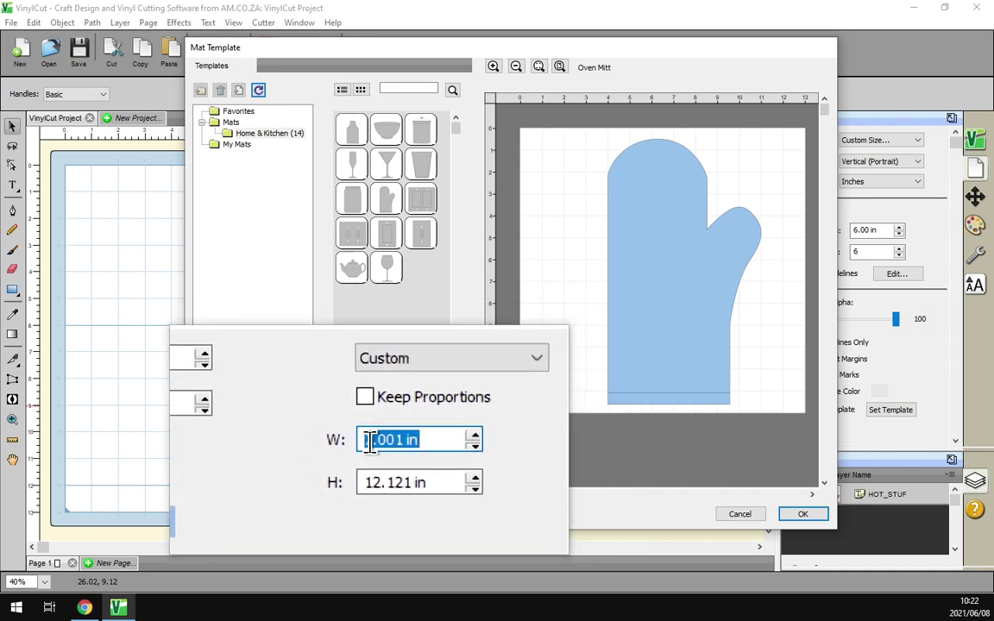
pyautogui.click(368, 441)
pyautogui.write('10')
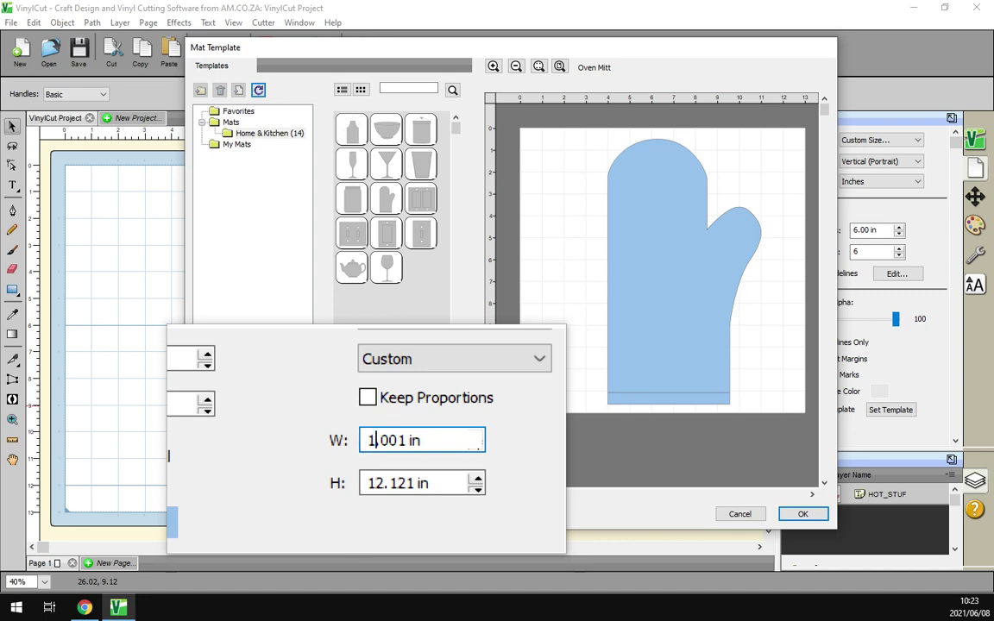
pyautogui.press('Tab')
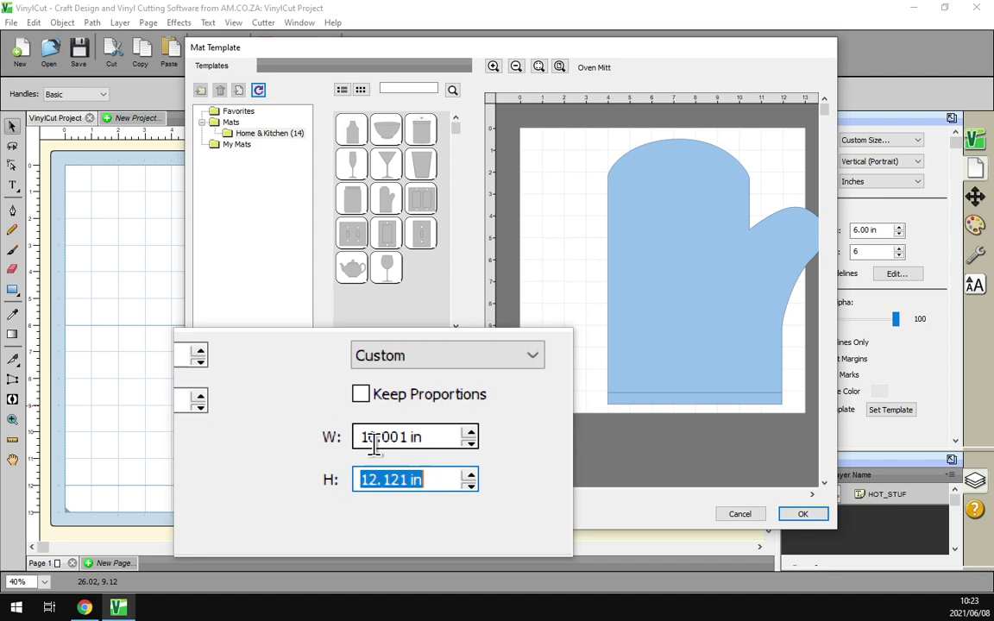
pyautogui.doubleClick(373, 441)
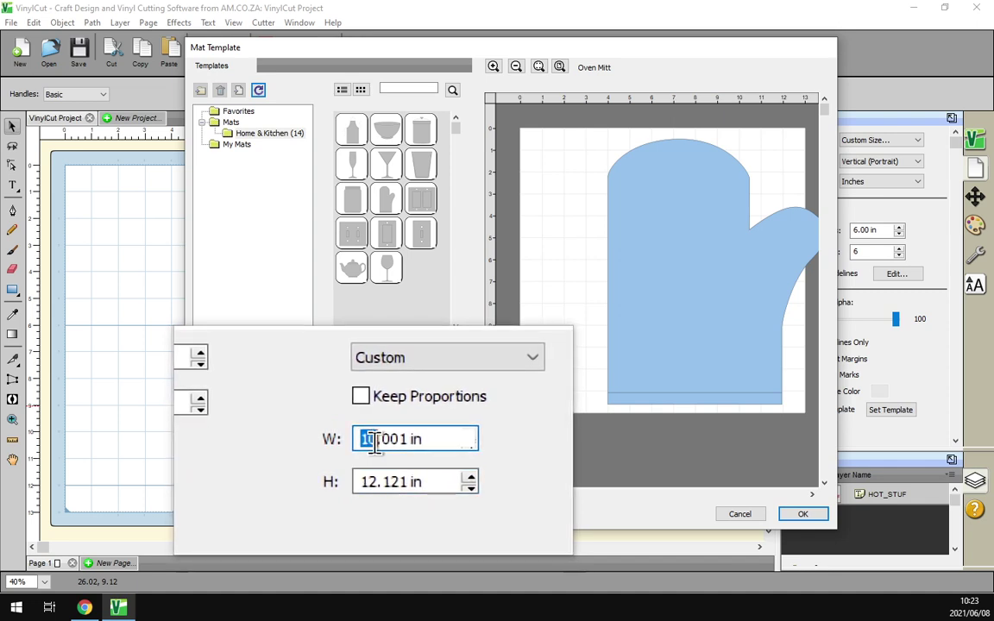
pyautogui.write('7')
pyautogui.press('Tab')
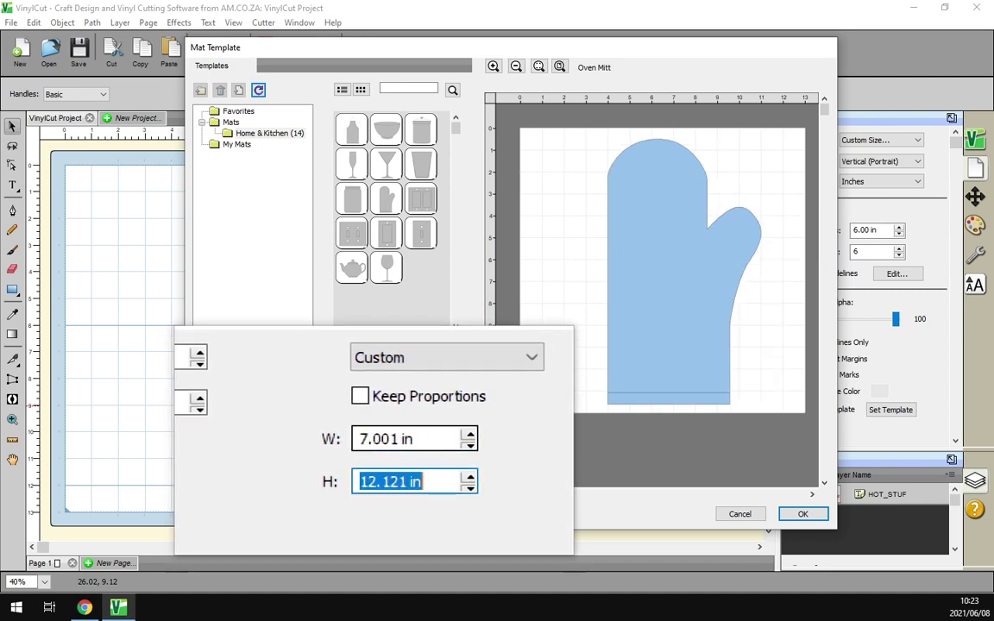
# Turn on Keep Proportions and rescale the width to 10 in, then back to 7 in.
pyautogui.click(367, 423)
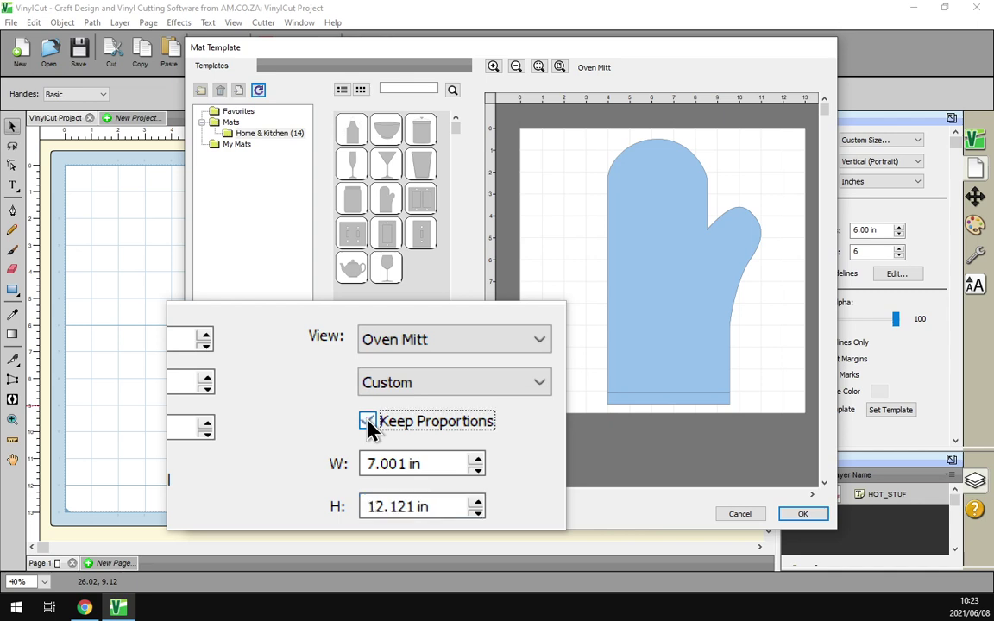
pyautogui.doubleClick(368, 441)
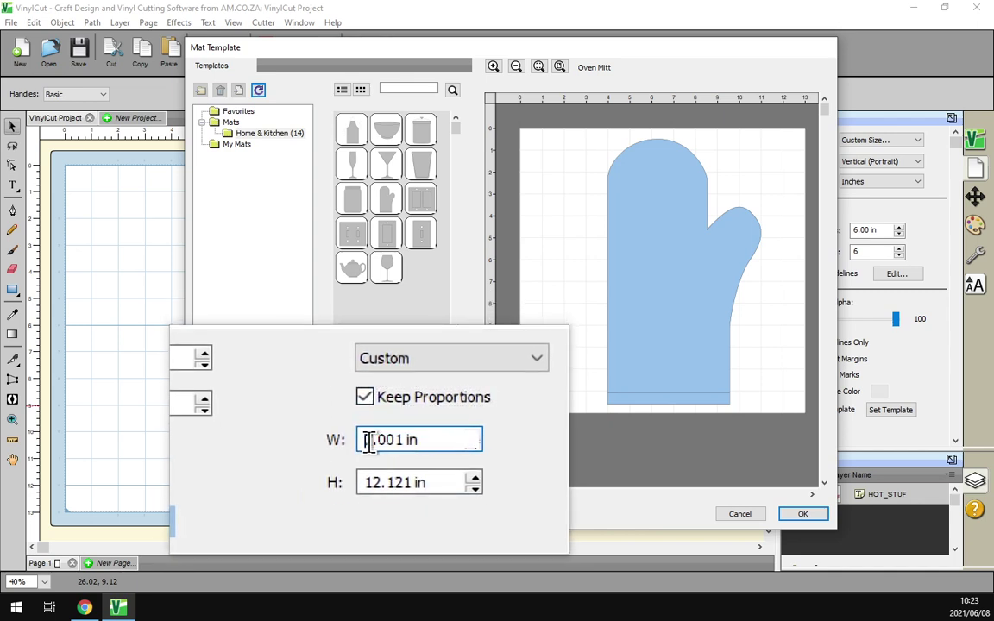
pyautogui.write('10')
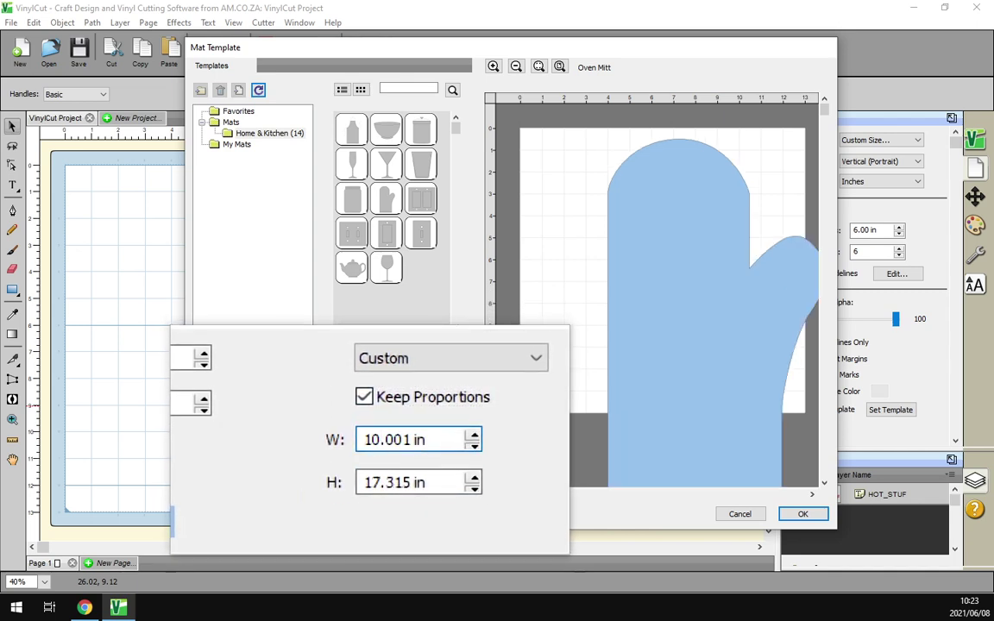
pyautogui.press('Tab')
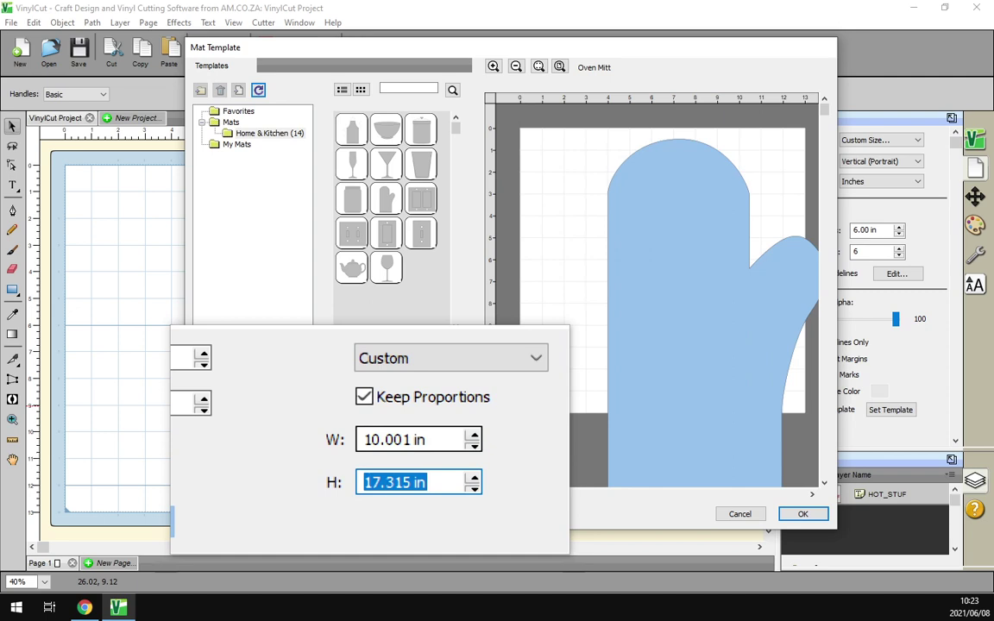
pyautogui.click(374, 439)
pyautogui.click(375, 440)
pyautogui.doubleClick(376, 439)
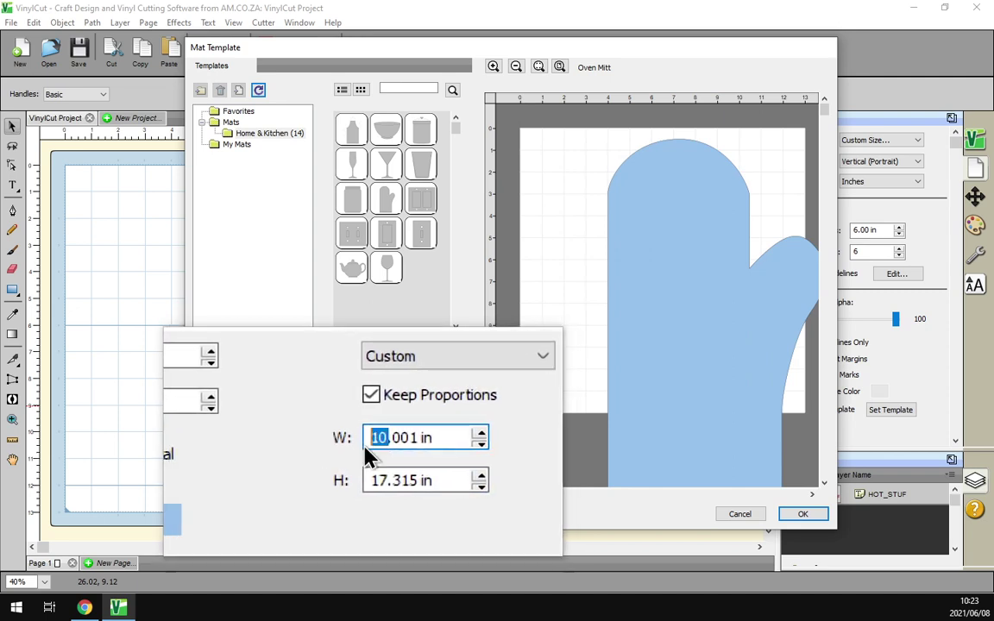
pyautogui.write('7')
pyautogui.press('Tab')
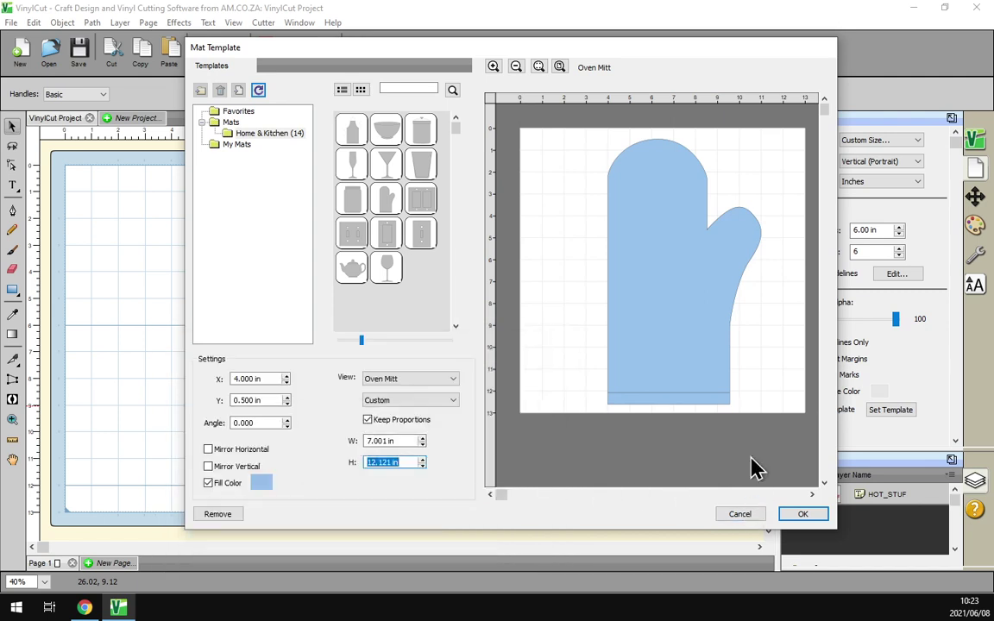
# Apply the template to the mat and move the shown HOT STUFF text onto the mitt's palm.
pyautogui.click(801, 517)
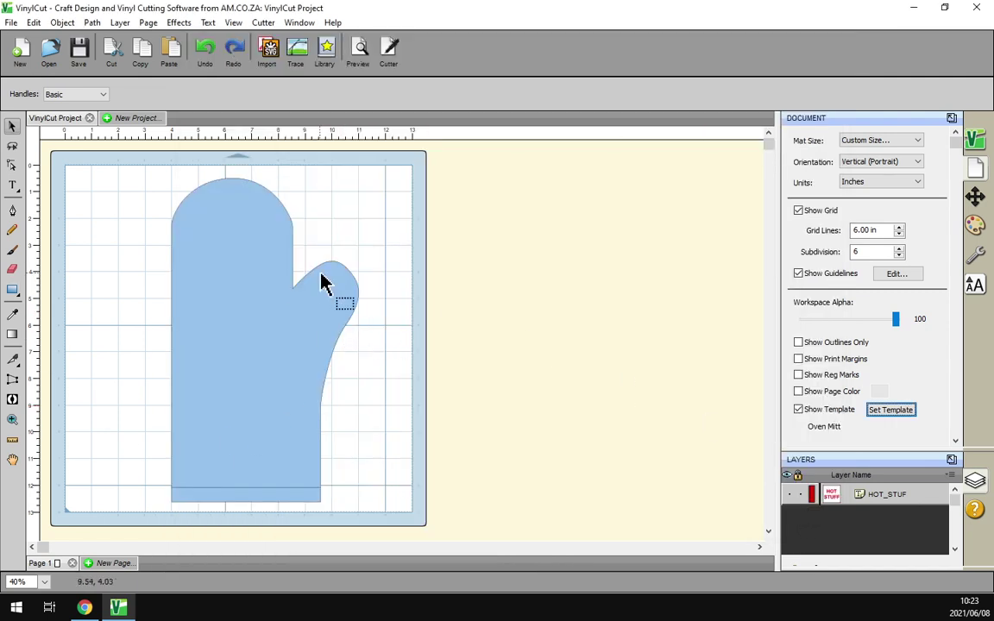
pyautogui.click(788, 495)
pyautogui.click(12, 126)
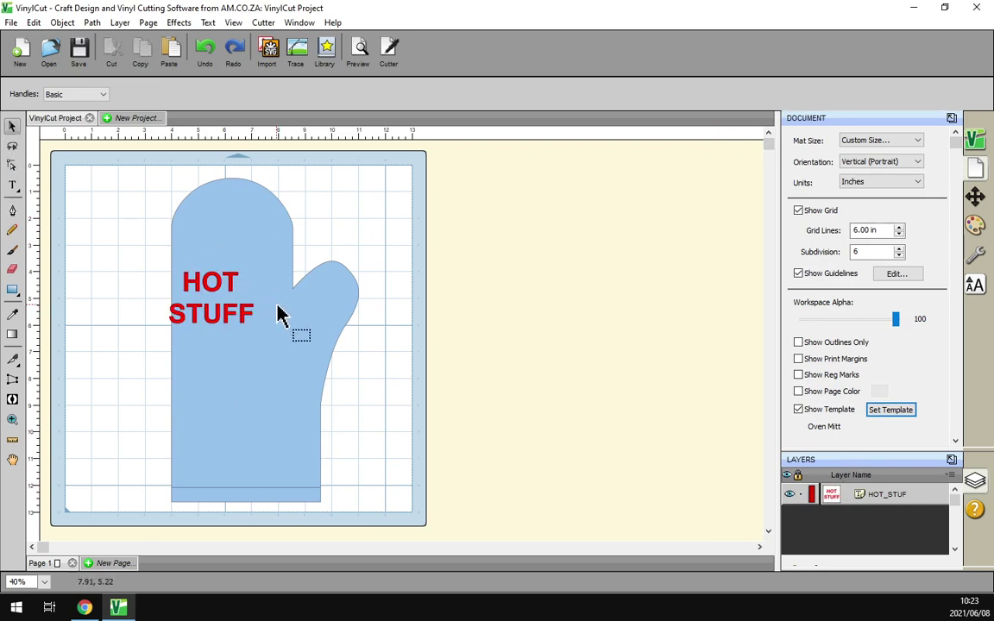
pyautogui.moveTo(231, 288); pyautogui.dragTo(252, 272)
# Deselect the text, preview the cut design, and close Preview Options.
pyautogui.click(539, 313)
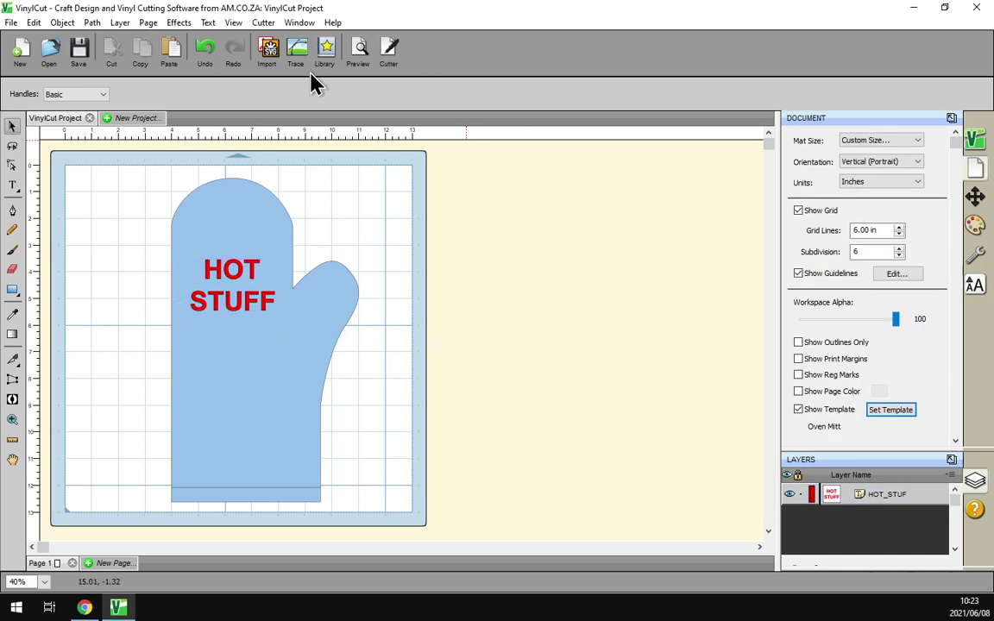
pyautogui.click(368, 66)
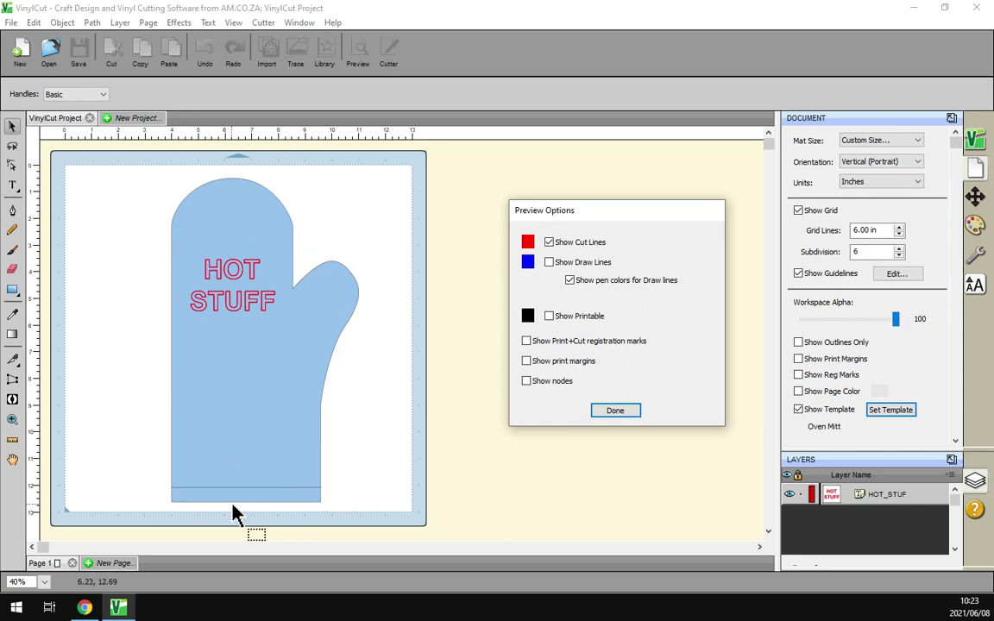
pyautogui.click(619, 413)
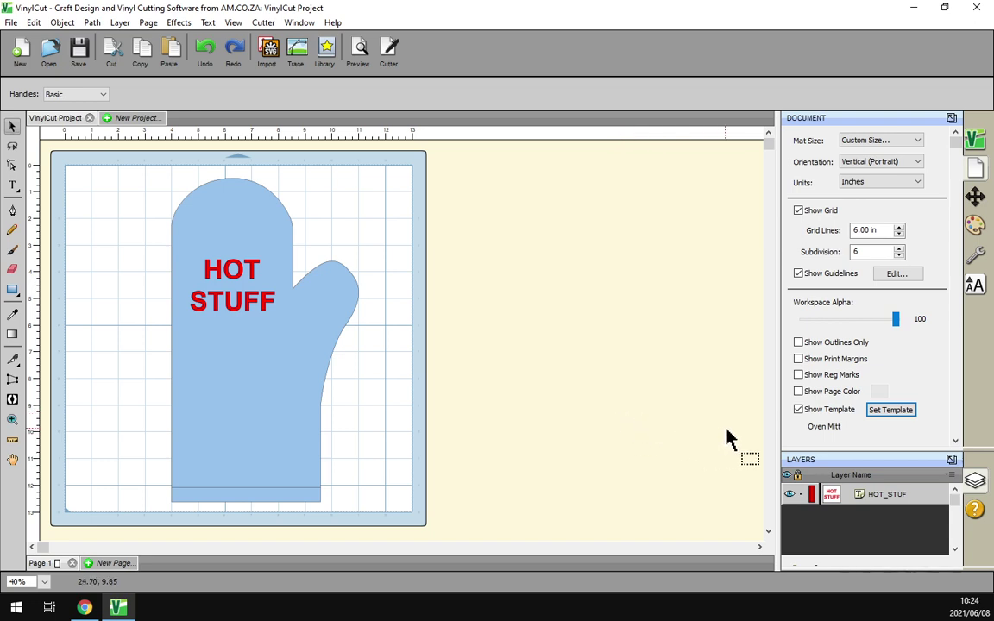
# Toggle Show Template off and on, then remove the Oven Mitt template in Mat Template settings.
pyautogui.click(799, 411)
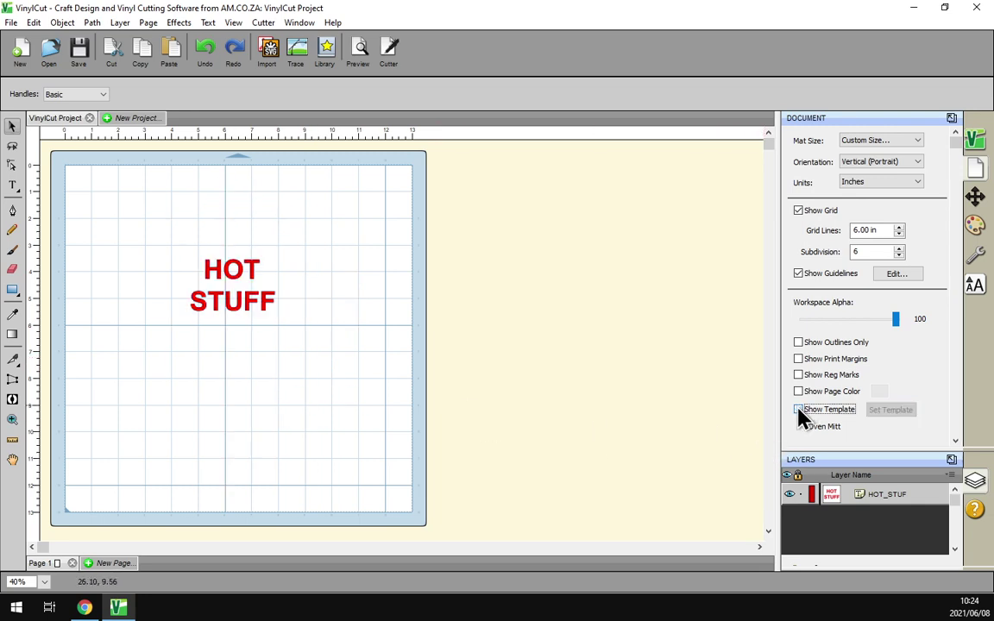
pyautogui.click(799, 411)
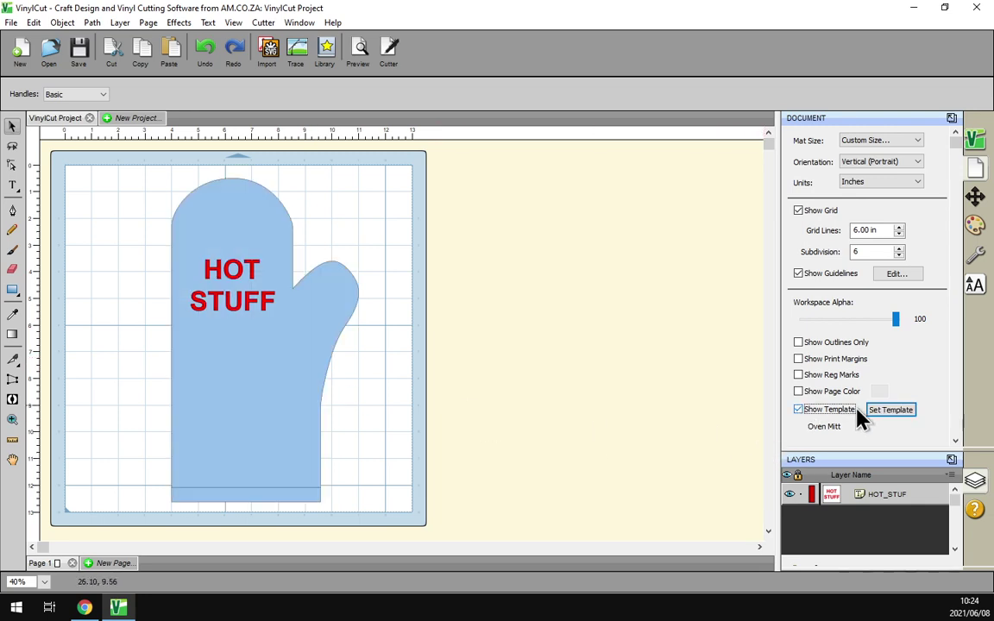
pyautogui.click(880, 419)
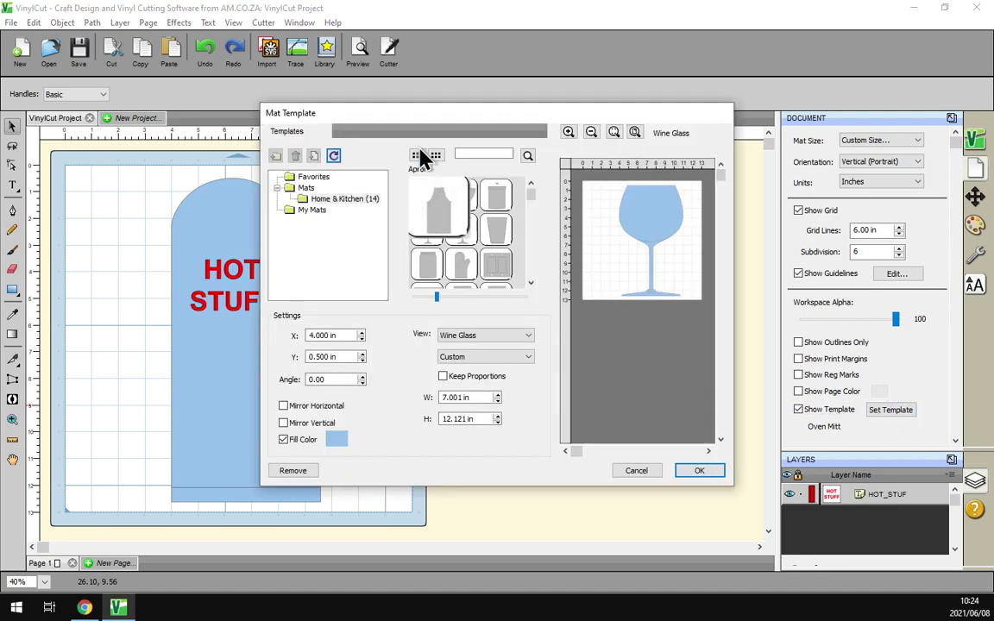
pyautogui.moveTo(426, 117); pyautogui.dragTo(571, 124)
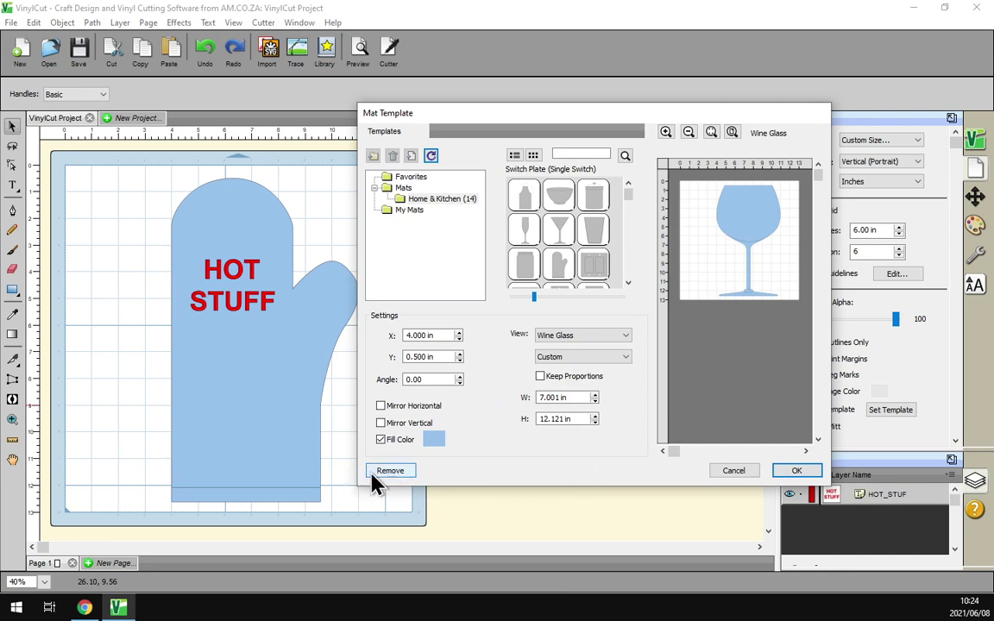
pyautogui.click(399, 472)
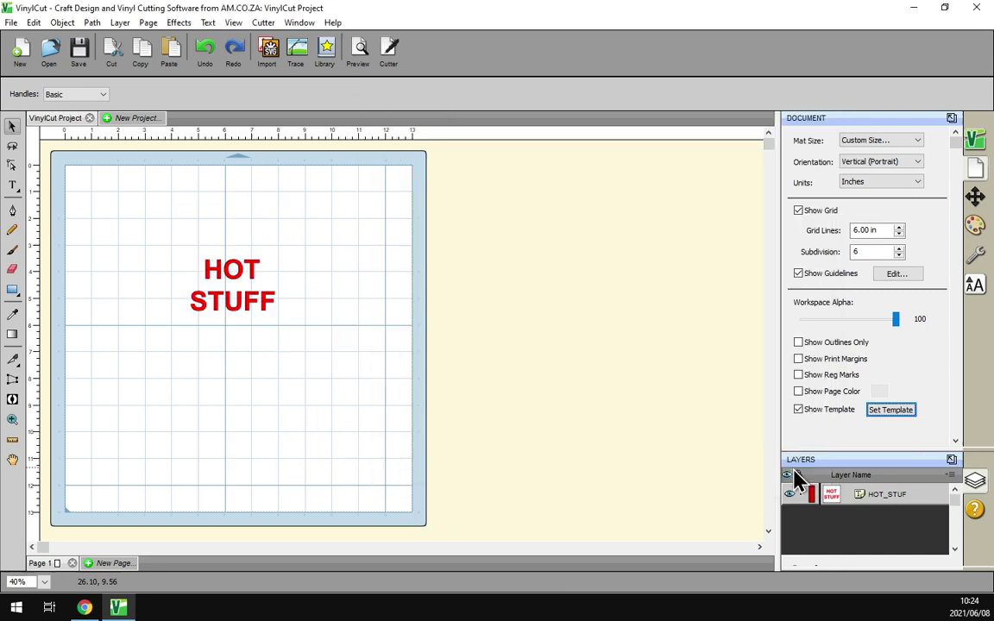
# Switch to Google Chrome showing the softwaretraining.co.za Software Training Videos home page.
pyautogui.moveTo(794, 473); pyautogui.dragTo(111, 601)
pyautogui.moveTo(110, 65)
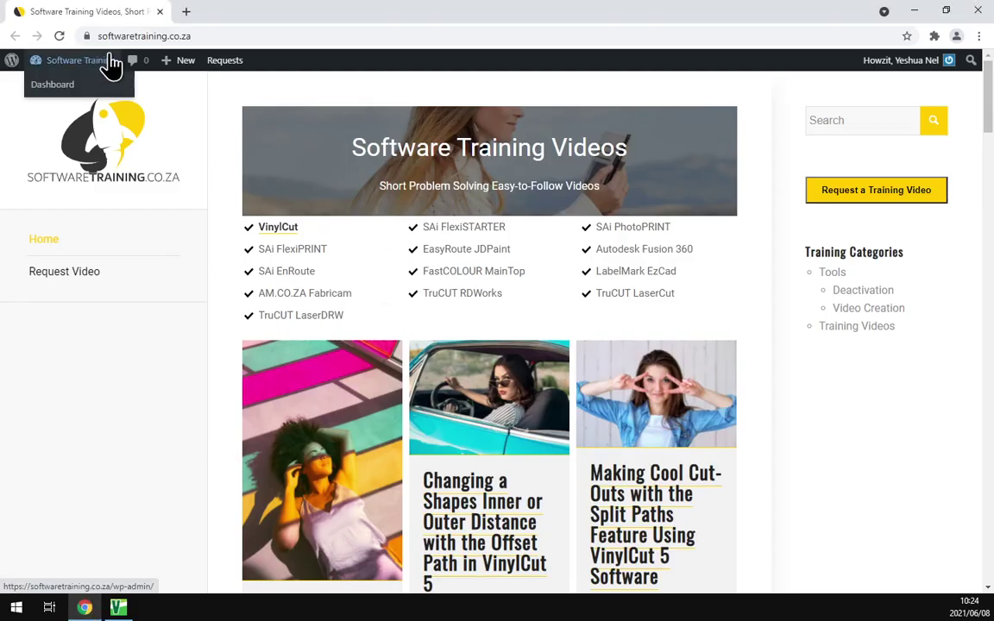